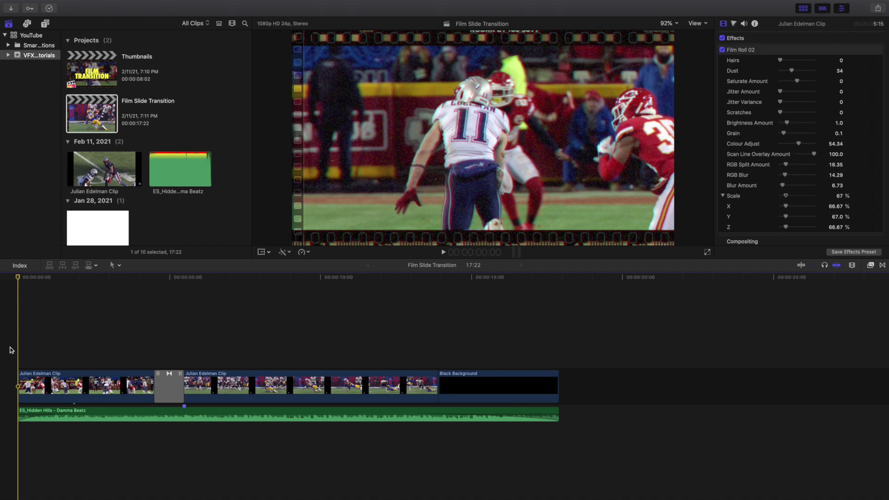
- Preview the film-roll look by playing the project and jumping back to 3:14
key(space)
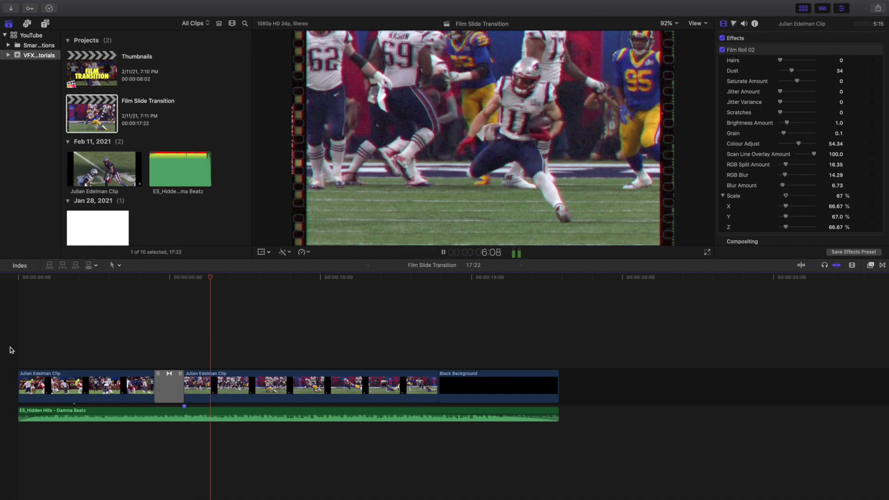
key(space)
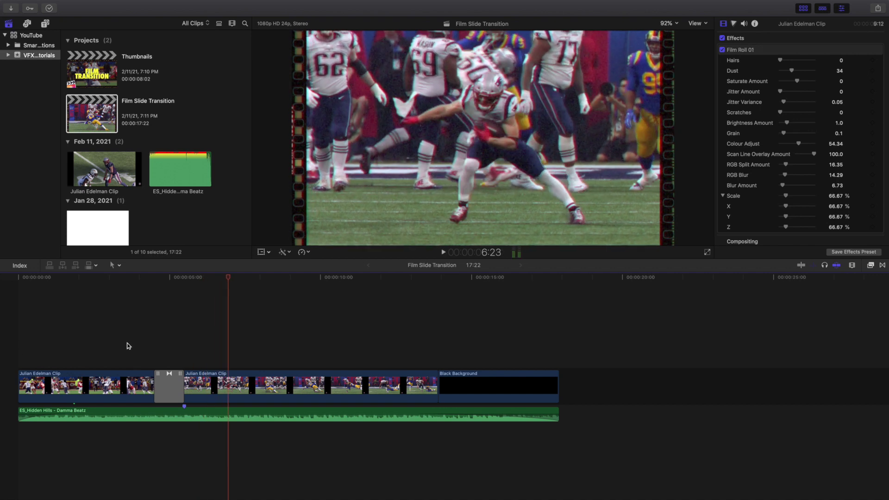
click(127, 346)
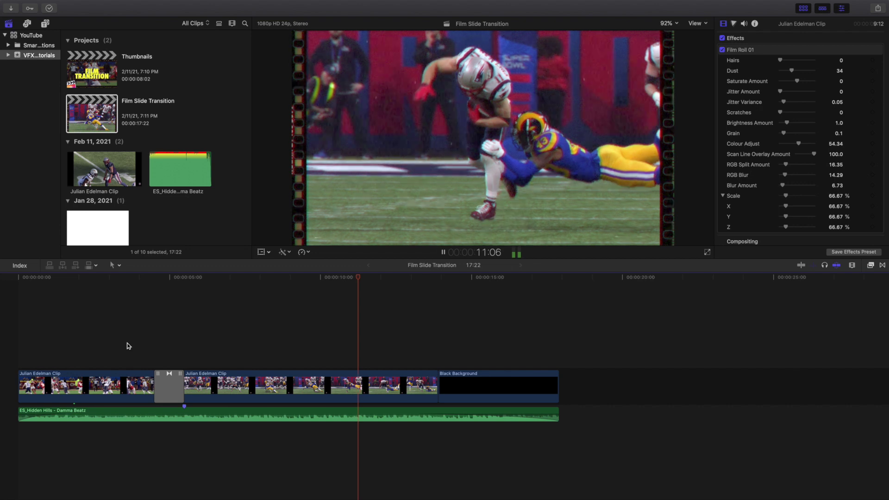
key(space)
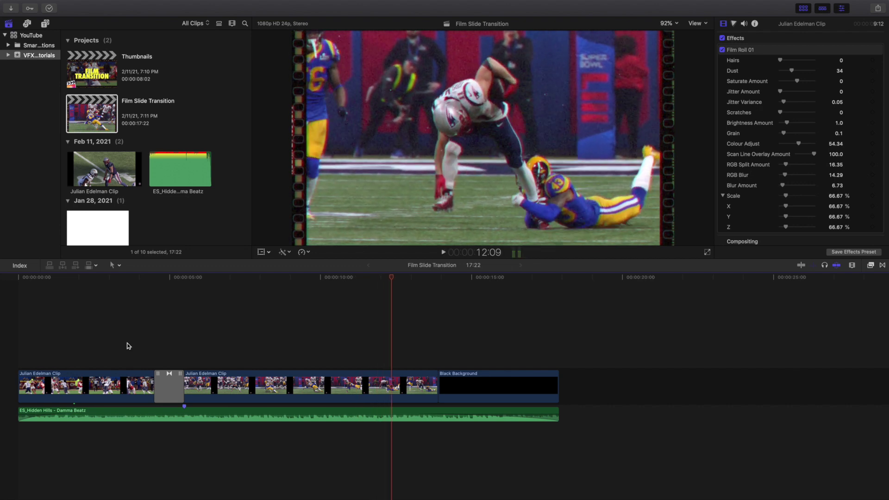
click(127, 346)
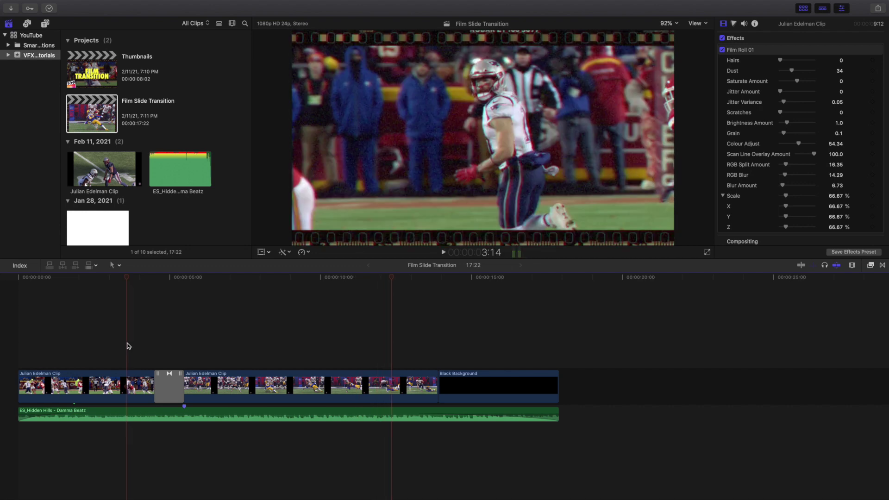
- Browse the RN New Wave Bundle transitions, then return the playhead to the project start
click(882, 265)
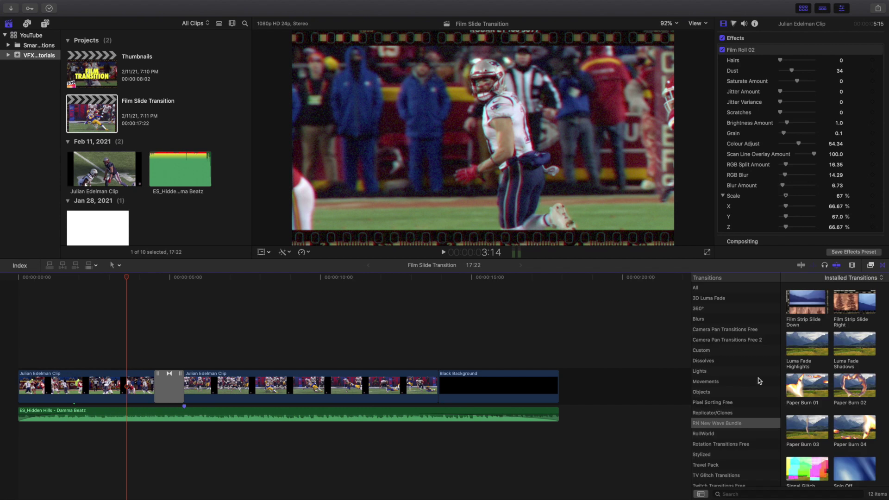
click(716, 424)
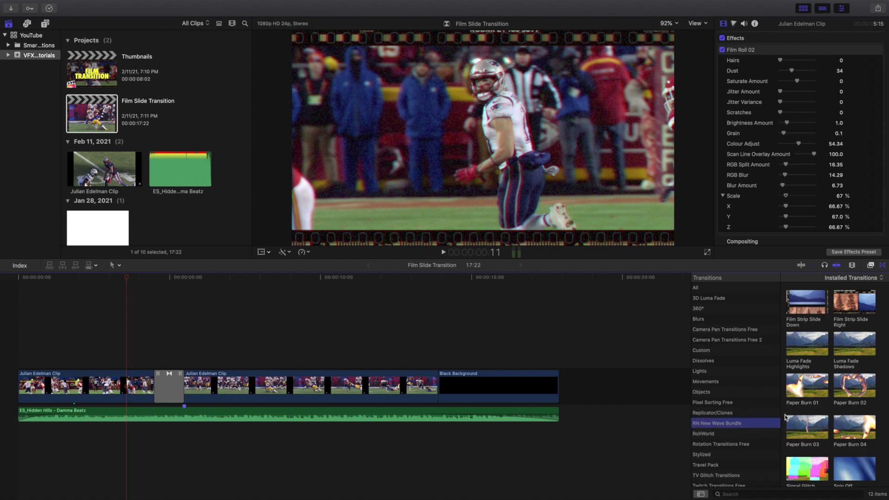
scroll(824, 408, down, 2)
scroll(824, 408, up, 2)
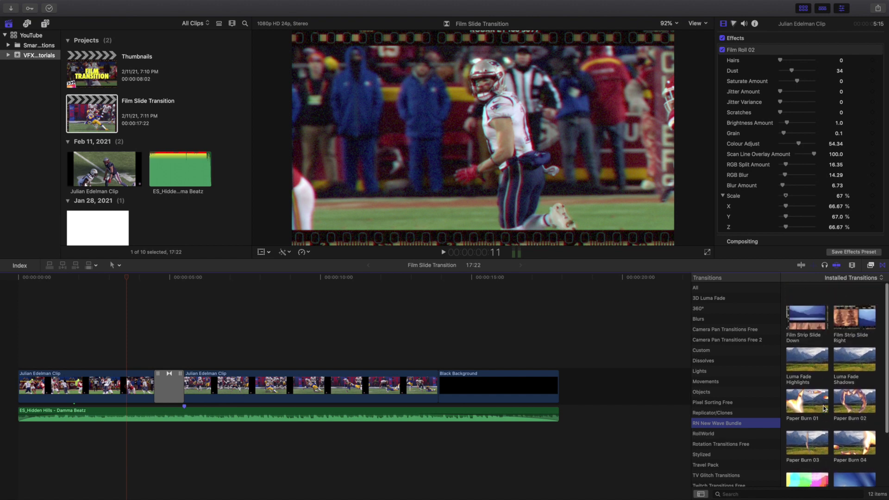
click(883, 265)
key(Home)
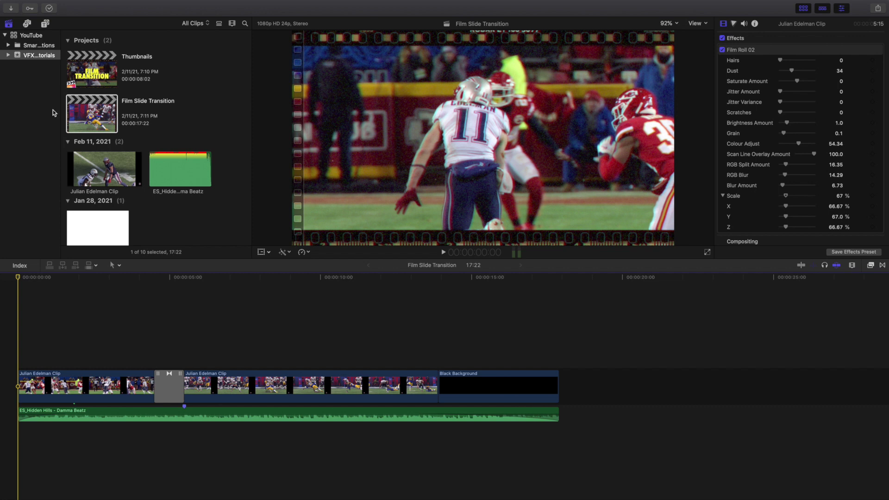
- Create a new project named 'Example'
click(71, 5)
mouse_move(88, 14)
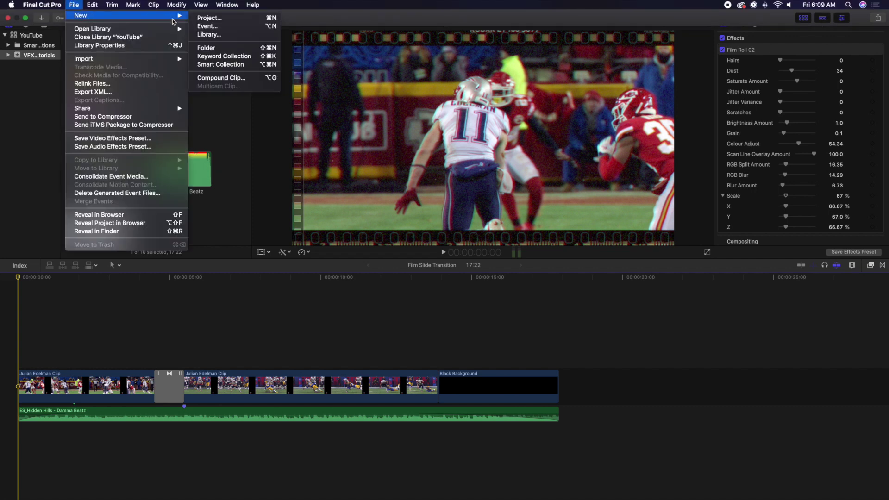
click(198, 24)
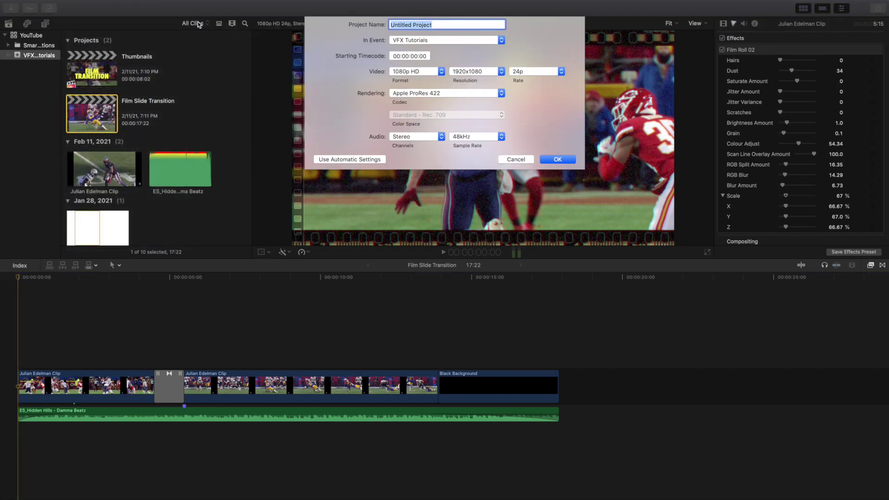
text(Example)
key(Return)
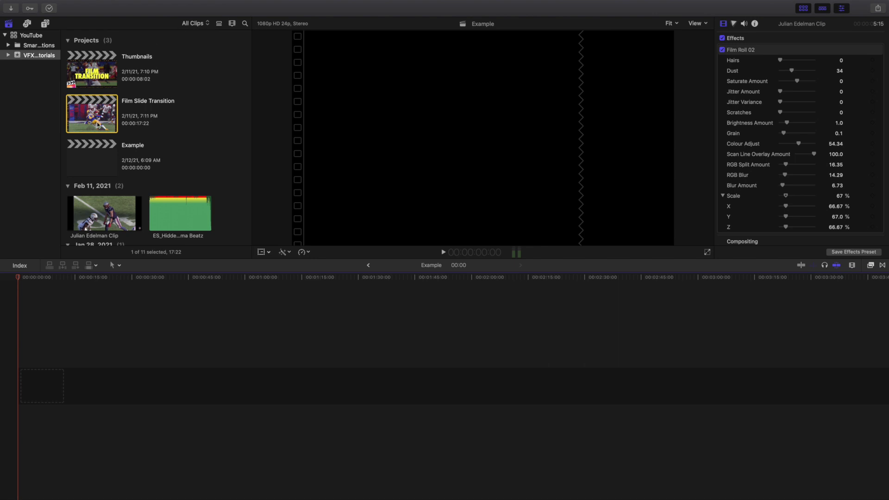
- Copy both Julian Edelman clips from Film Slide Transition and paste them into the Example timeline
double_click(98, 125)
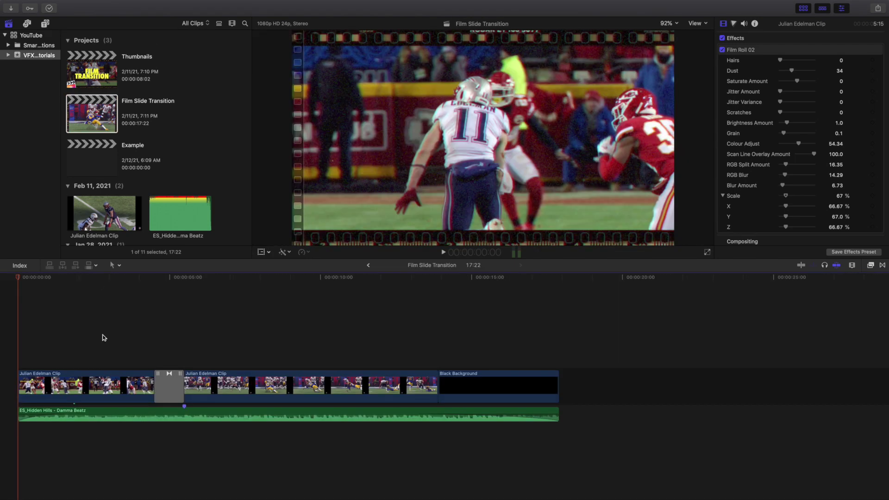
click(121, 393)
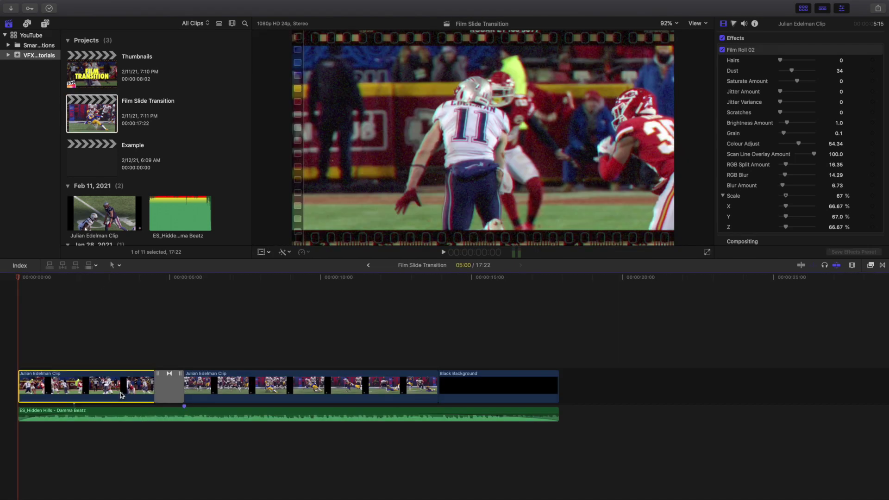
super+click(210, 386)
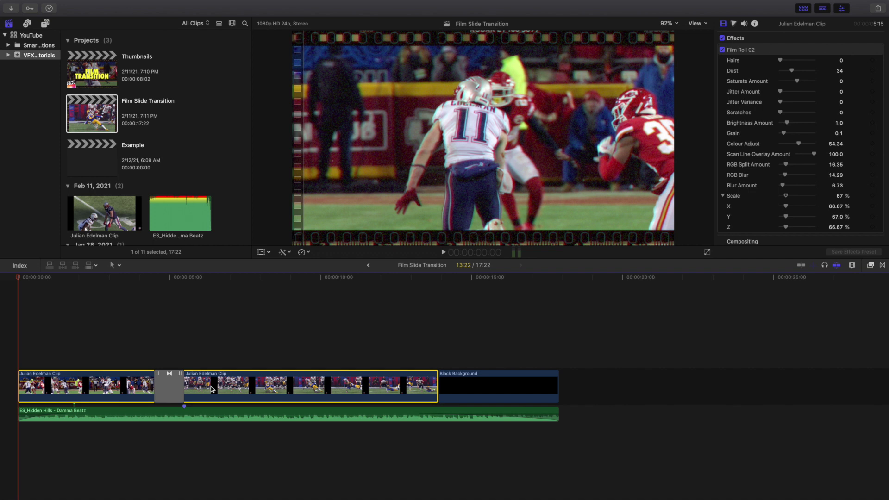
click(5, 343)
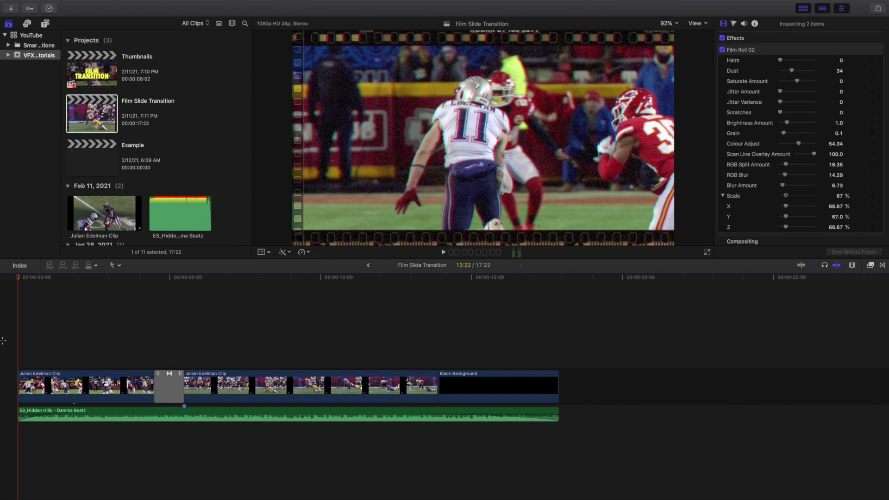
double_click(100, 167)
click(15, 343)
key(super+v)
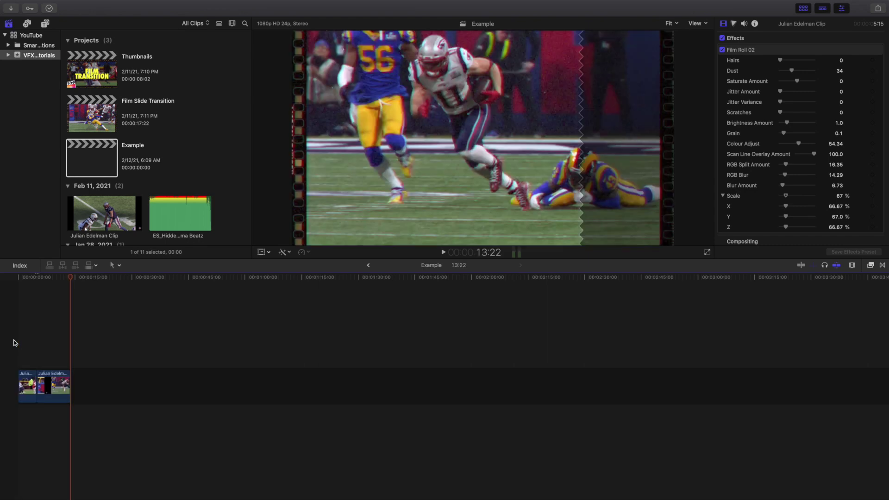
click(14, 343)
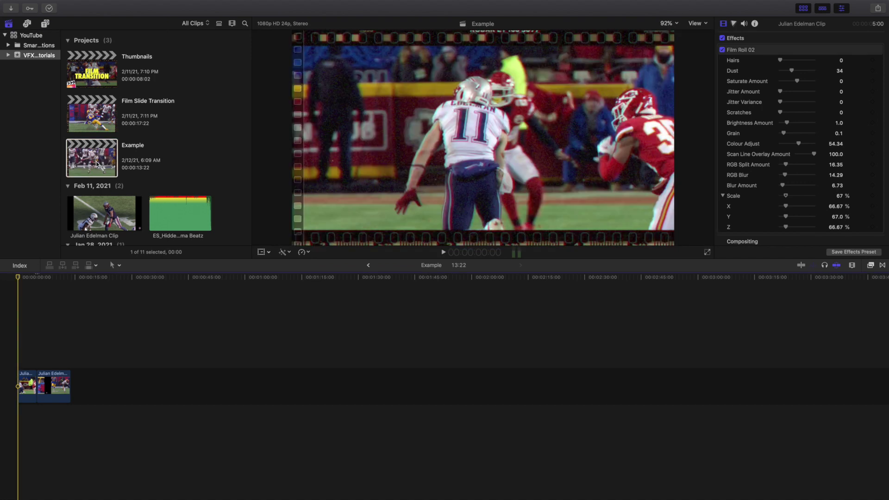
key(super+equal)
key(super+equal)
key(super+equal)
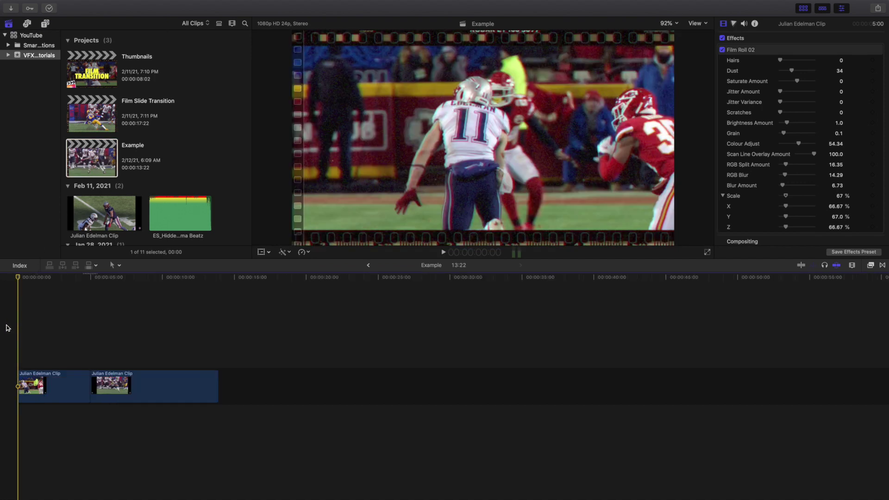
key(space)
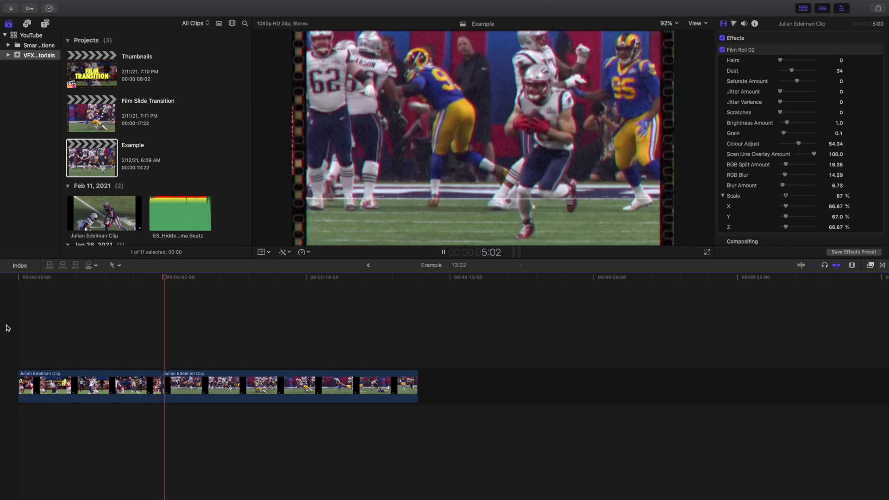
key(space)
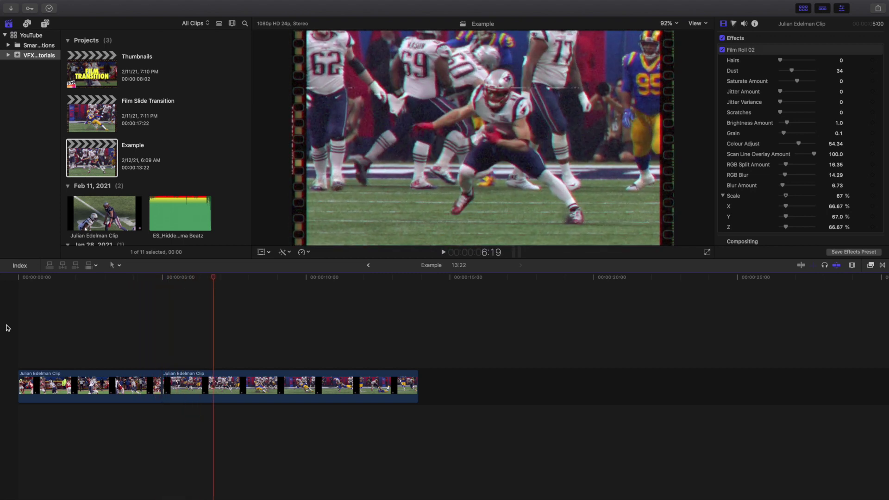
key(Home)
click(64, 375)
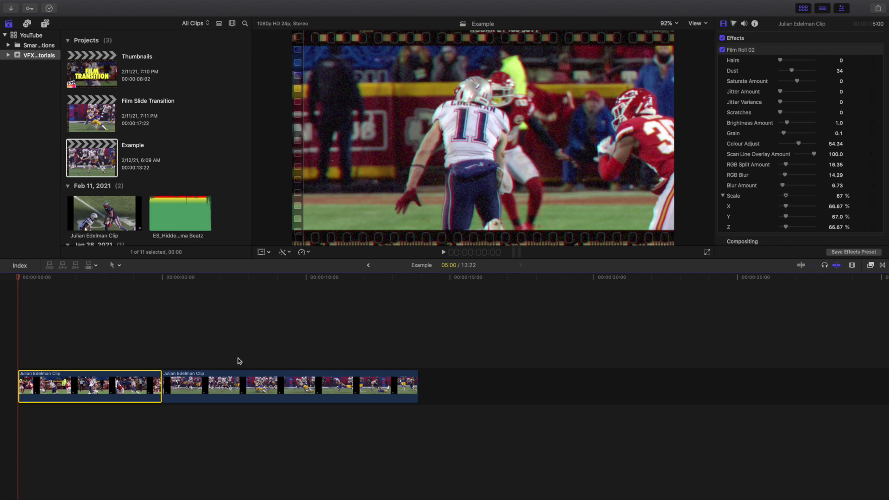
click(240, 381)
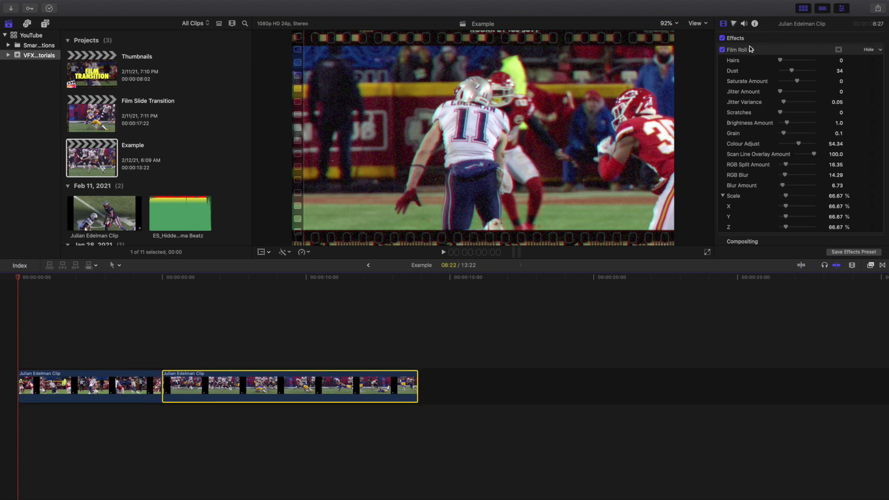
click(2, 306)
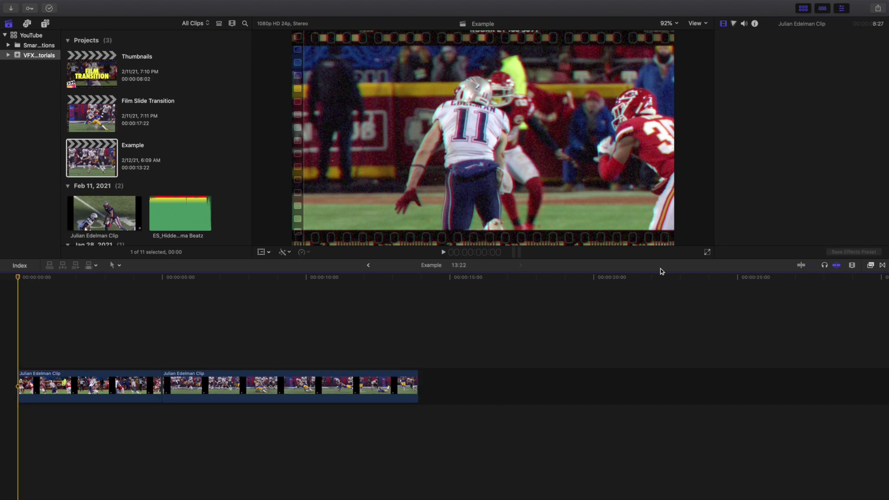
- Show the Effects browser, then switch to Transitions to see the RN New Wave Bundle category
click(871, 265)
scroll(725, 376, down, 5)
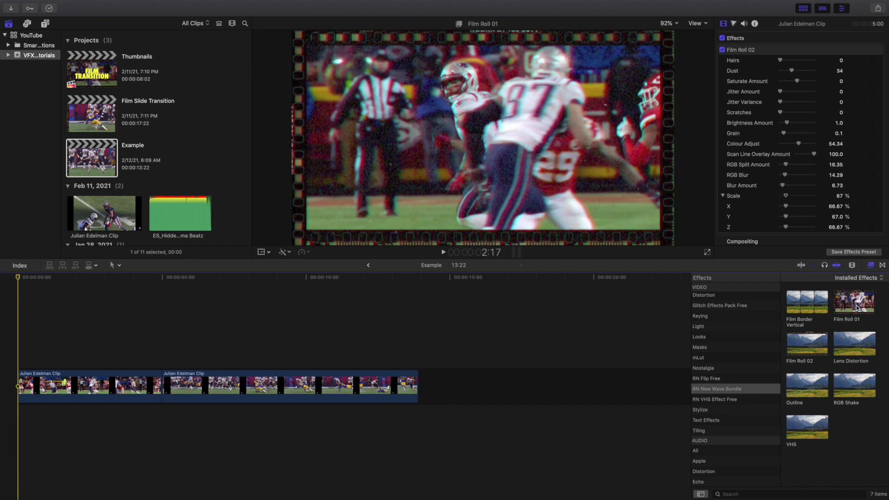
click(882, 266)
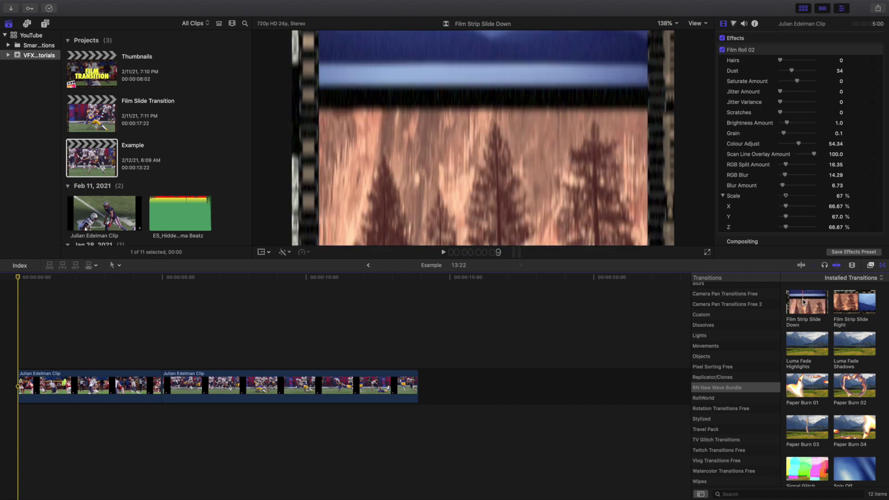
- Place Film Strip Slide Down on the edit point between the two clips and play it
drag(803, 299, 161, 394)
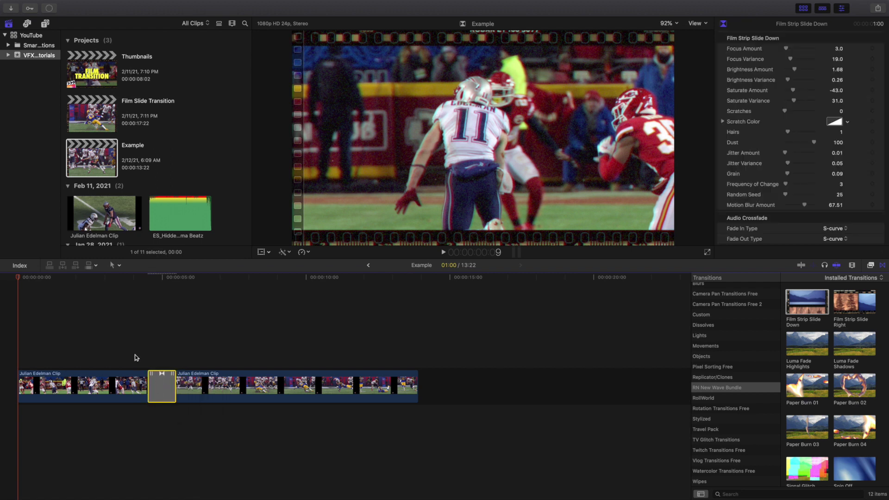
click(2, 352)
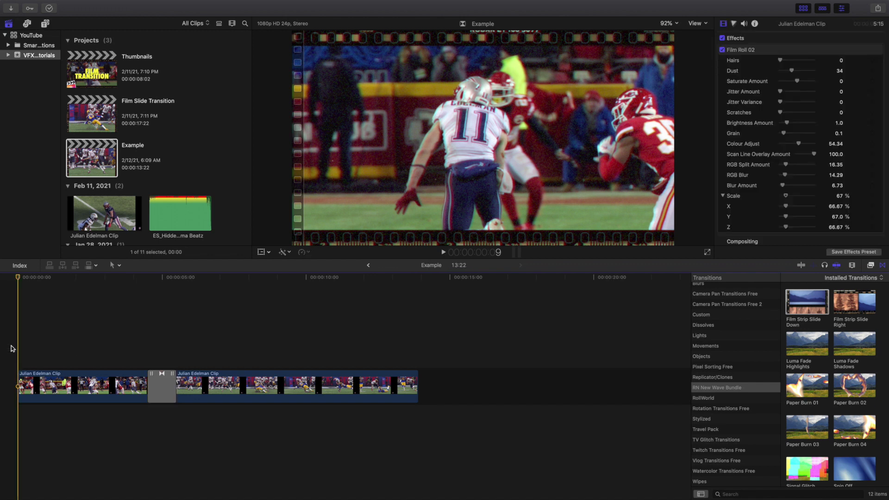
key(space)
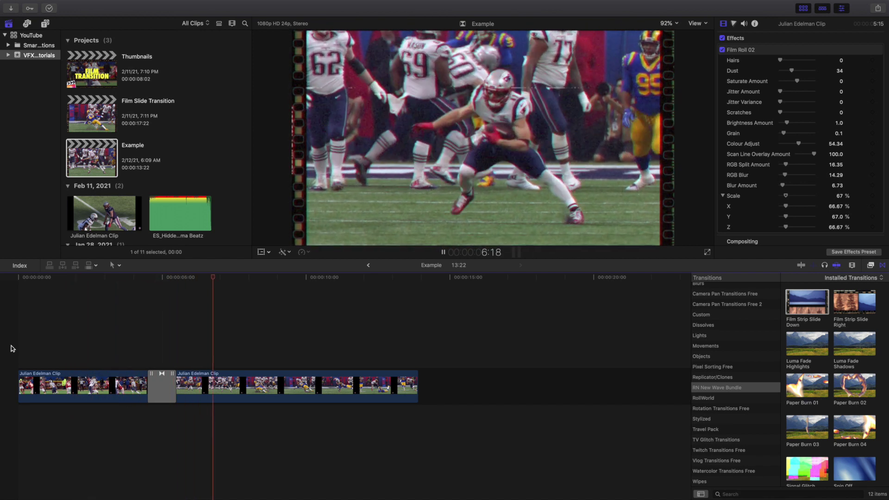
key(space)
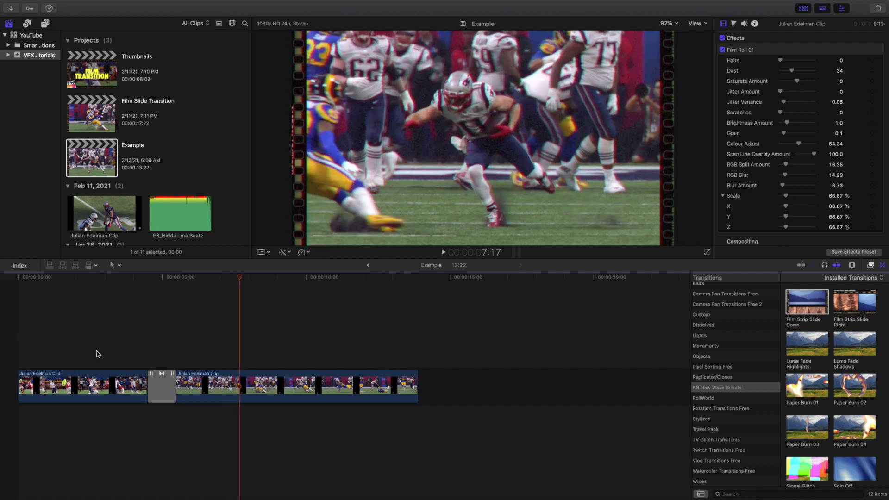
- Step frame by frame through the Film Strip Slide Down transition, then select it
click(118, 350)
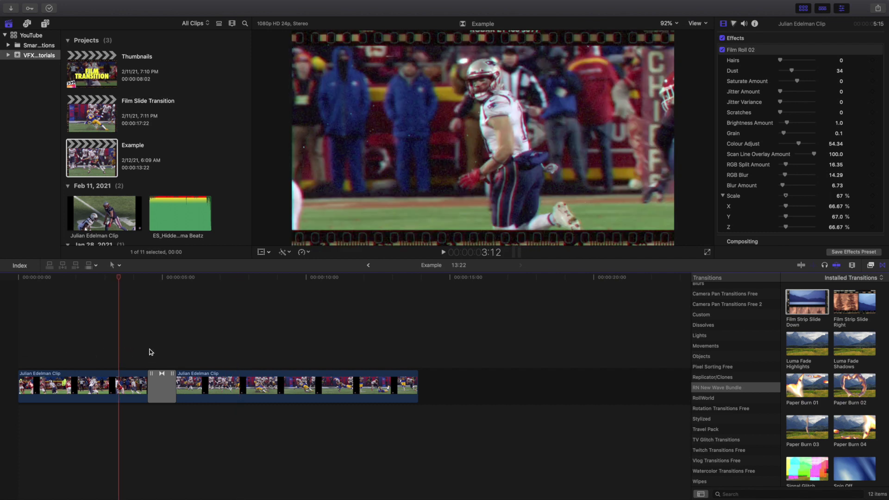
click(149, 352)
key(Left)
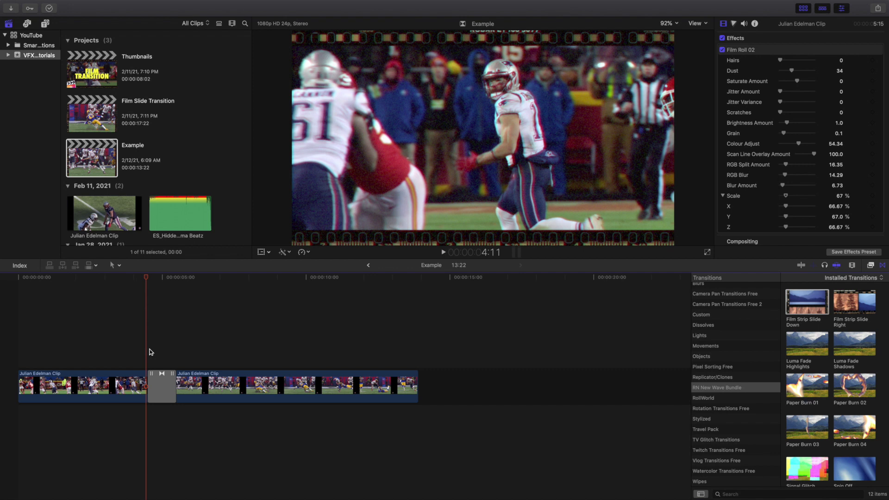
key(Right)
key(Right)
key(Left)
key(Left)
key(Left)
key(Left)
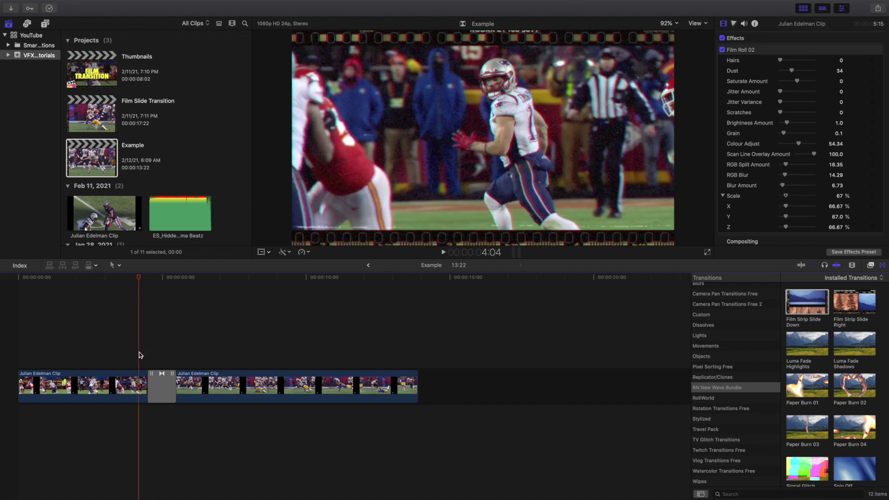
key(Right)
key(Right)
key(Right)
key(Right)
key(Right)
key(Right)
key(Right)
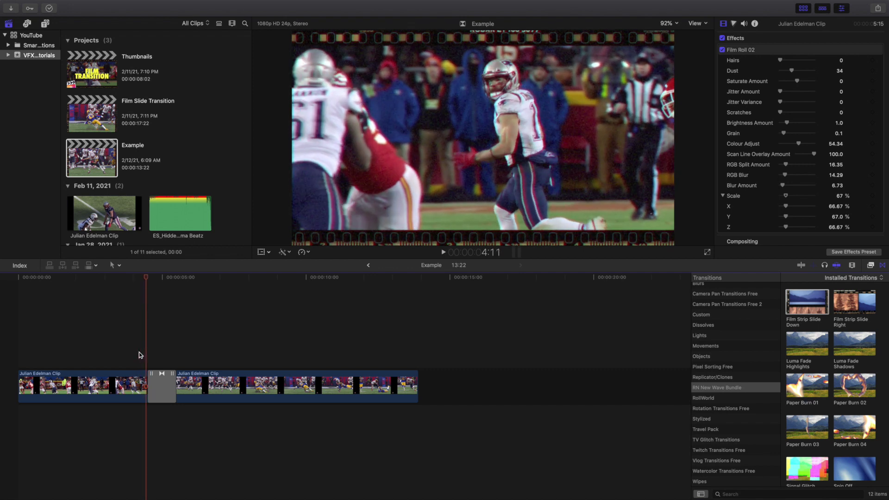
key(Right)
key(Right)
key(Right)
key(Right)
key(Right)
key(Right)
key(Right)
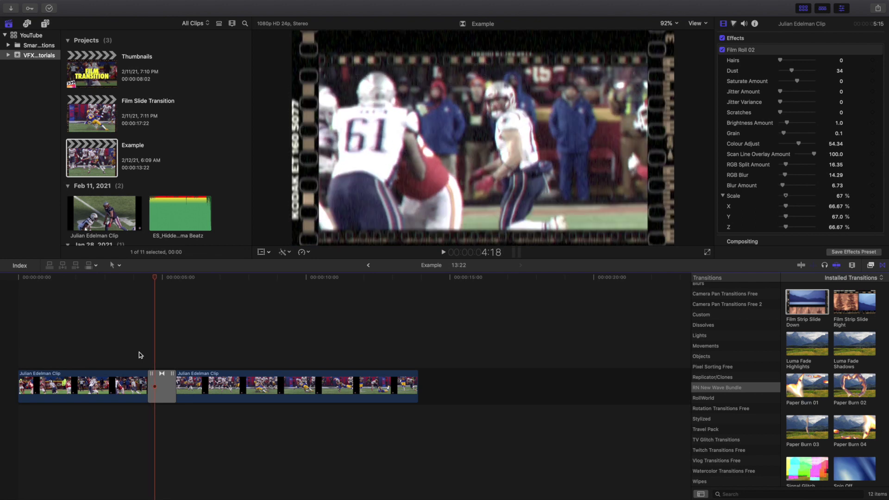
key(Right)
key(Right)
key(Right)
key(Right)
key(Right)
key(Right)
key(Right)
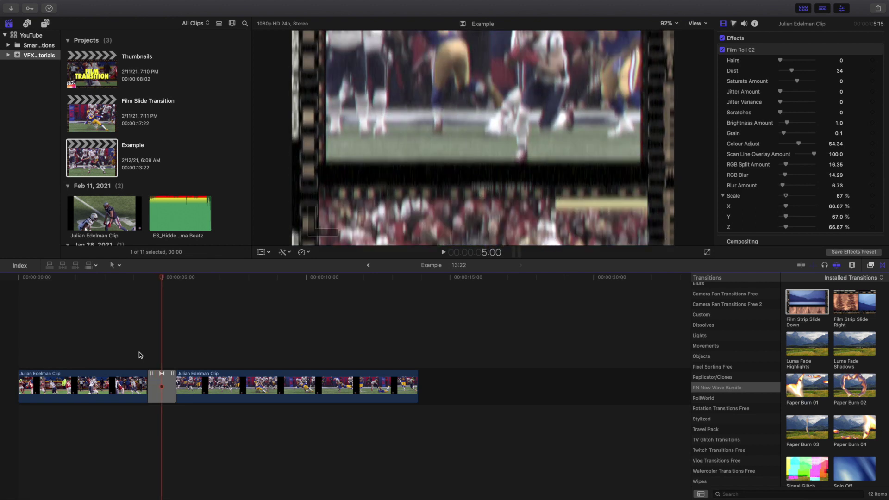
key(Right)
key(Right)
key(Right)
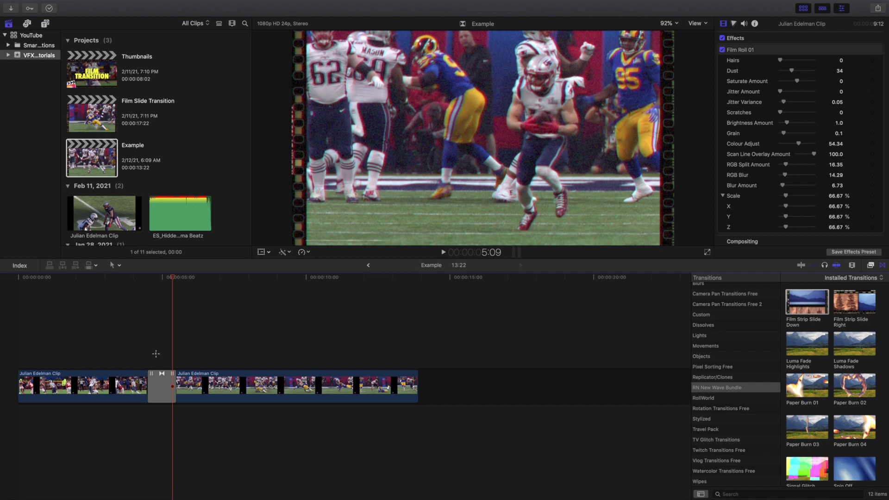
click(156, 353)
click(156, 381)
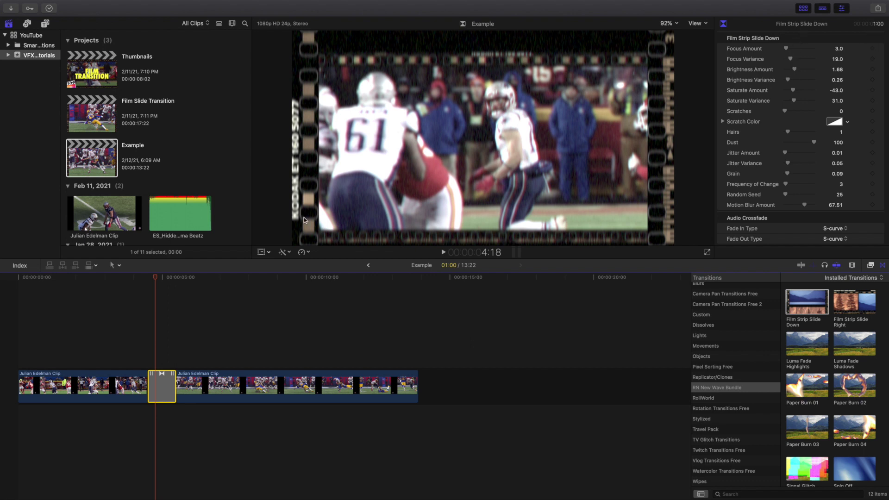
click(165, 332)
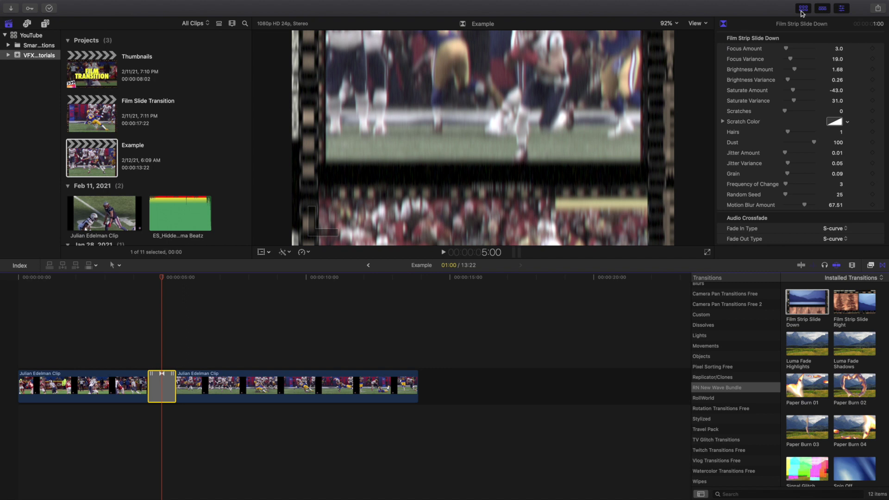
drag(786, 50, 818, 52)
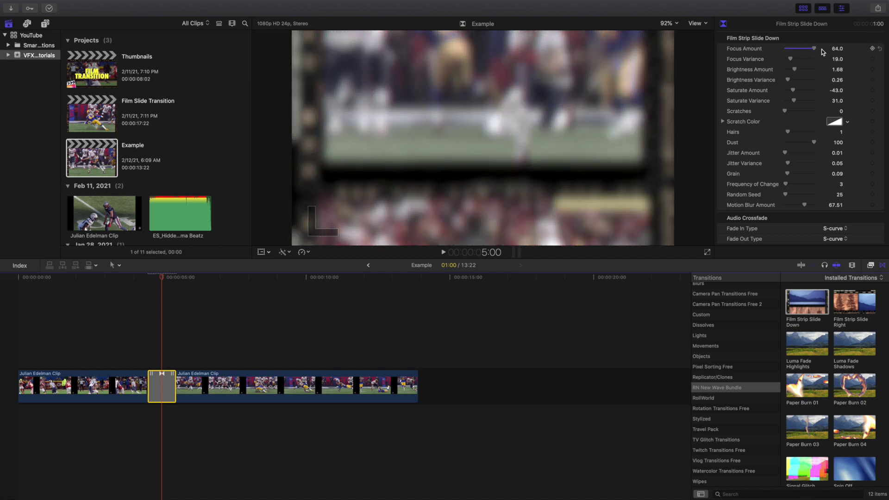
key(super+z)
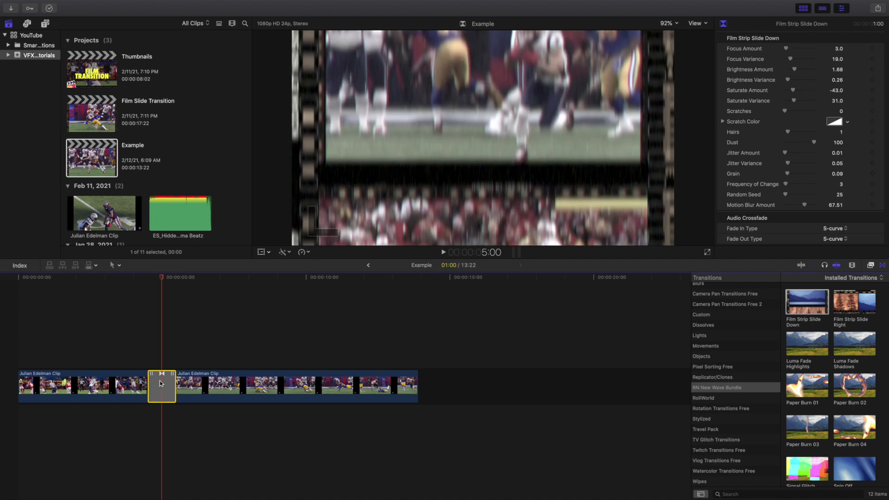
- Swap Film Strip Slide Down for Film Strip Slide Right at the edit point between the clips
key(Delete)
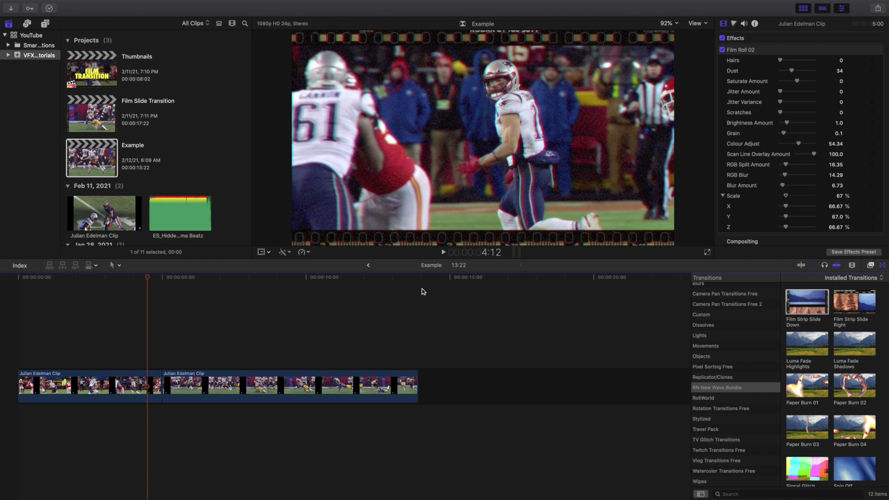
drag(852, 299, 160, 383)
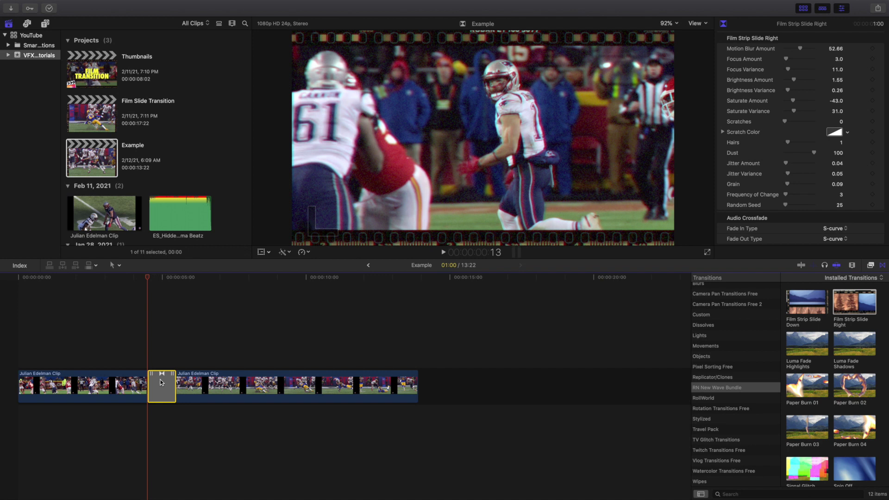
click(9, 356)
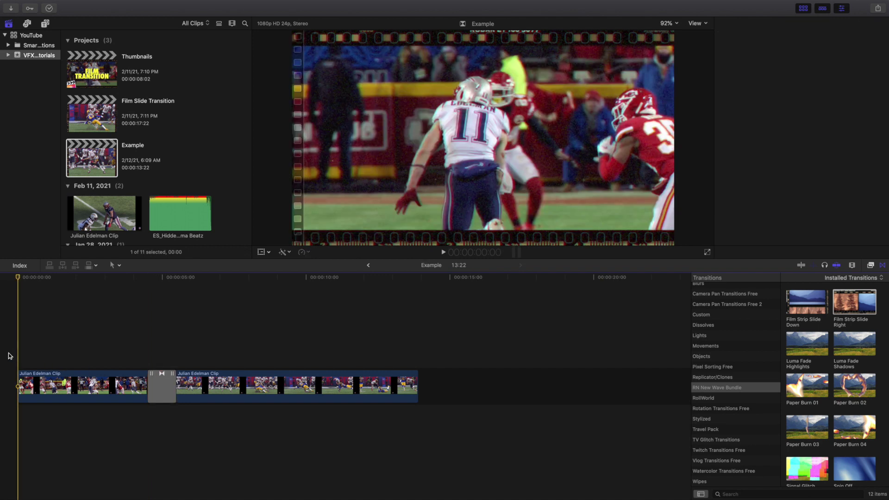
- Play and step through the Film Strip Slide Right transition, then select it to show its settings
key(space)
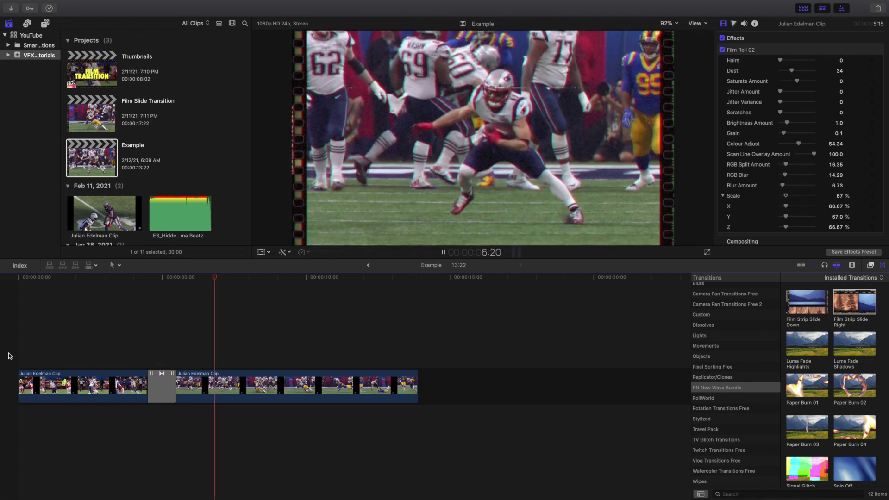
click(142, 350)
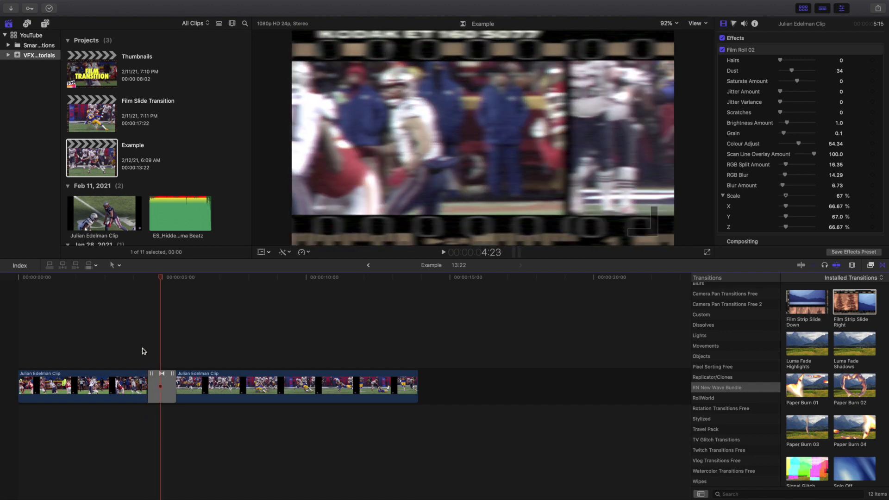
key(Right)
key(Right)
key(Right)
key(Right)
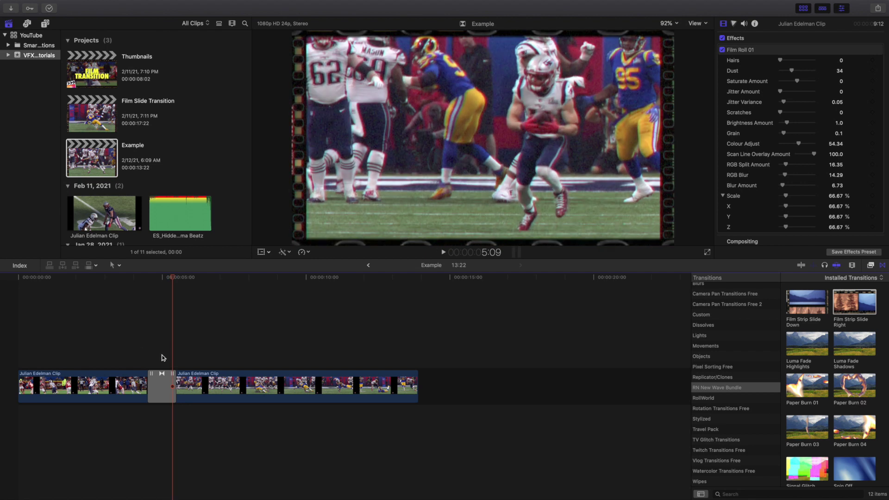
click(160, 355)
click(161, 370)
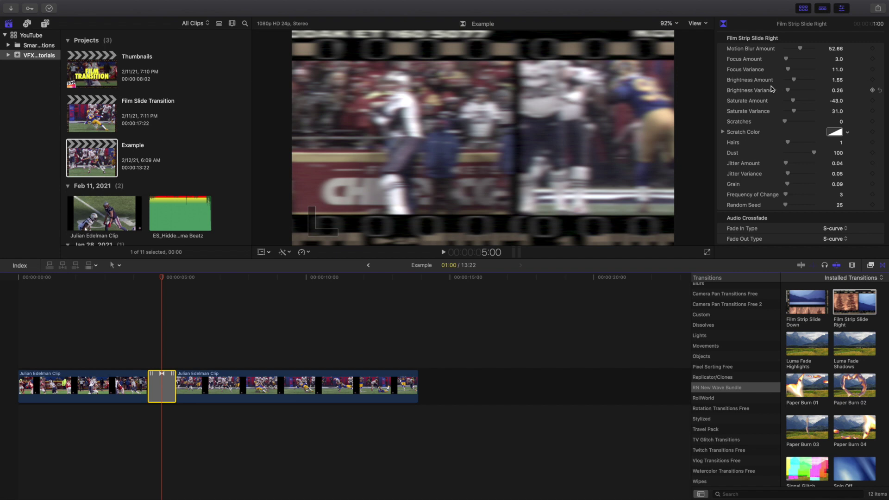
- Try Grain 1.0 and Motion Blur Amount 100, undo both, then undo the transition itself
scroll(771, 89, down, 1)
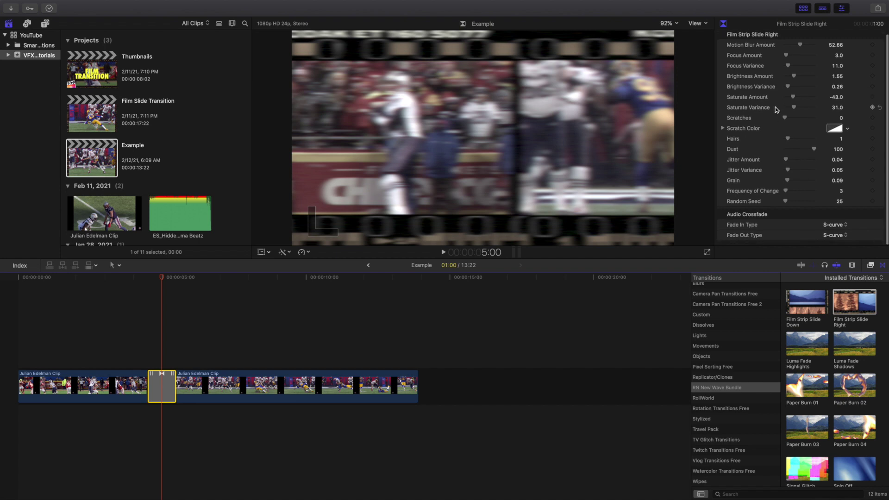
scroll(774, 102, up, 1)
drag(787, 183, 822, 185)
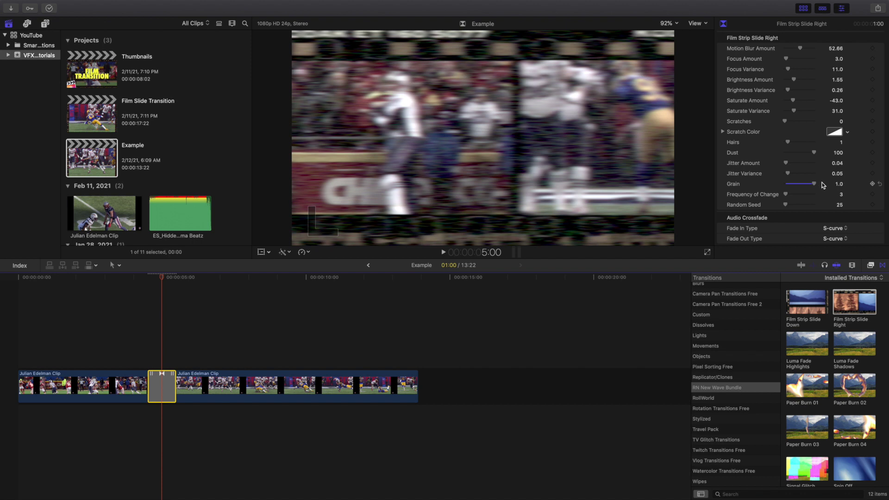
key(super+z)
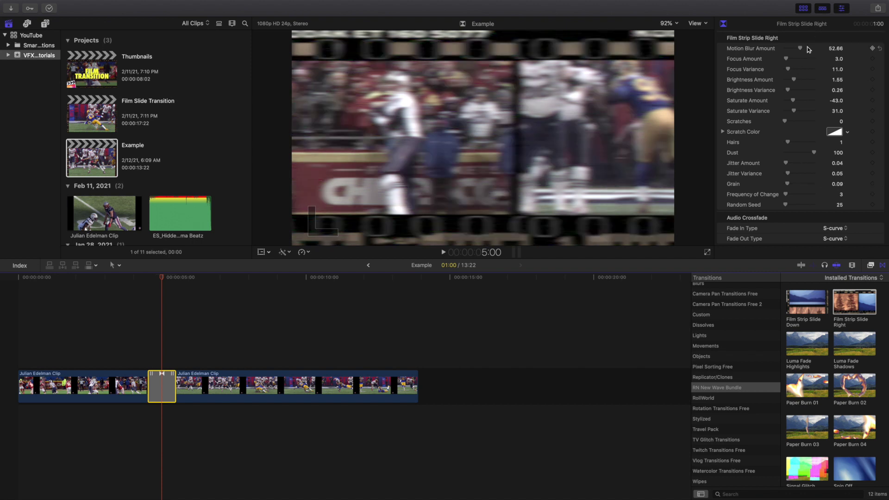
drag(799, 48, 829, 52)
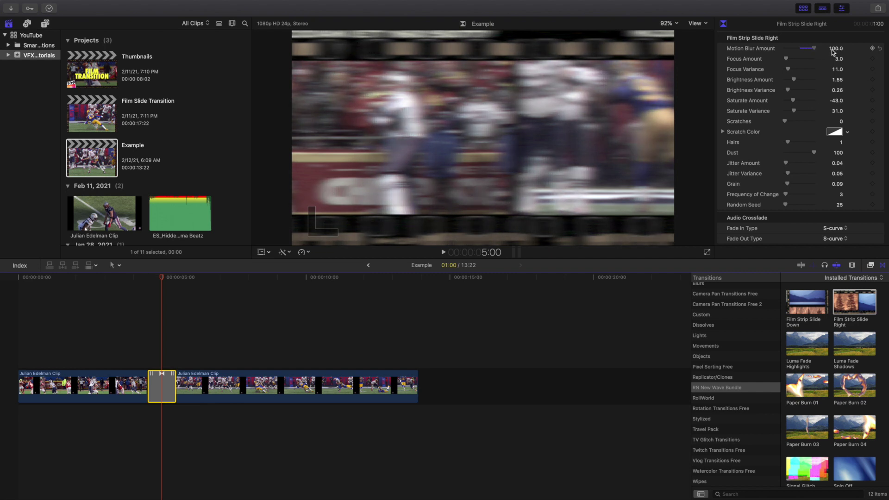
key(super+z)
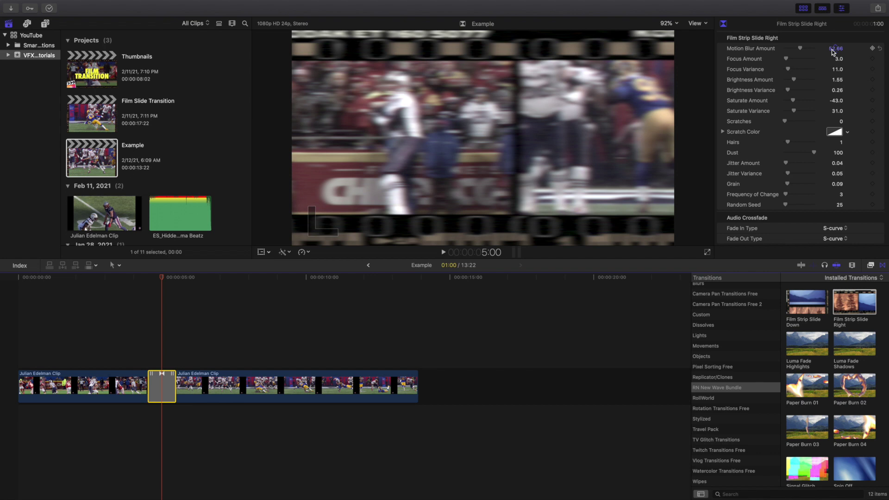
key(super+z)
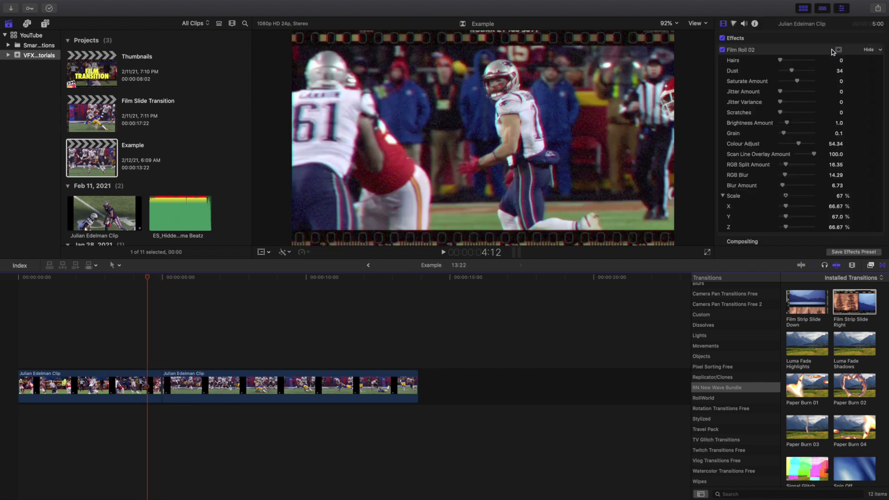
- Open the Film Slide Transition project and inspect its Film Roll 02 clip and transition settings
click(882, 265)
click(91, 159)
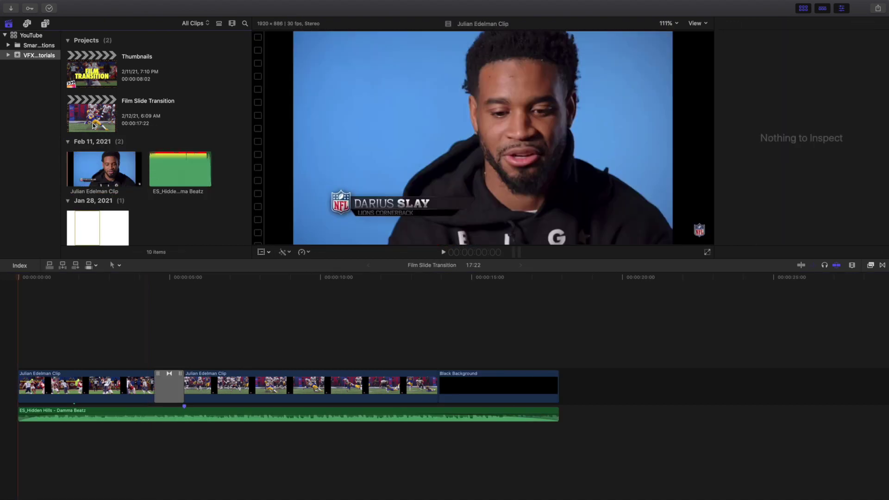
click(133, 336)
click(154, 339)
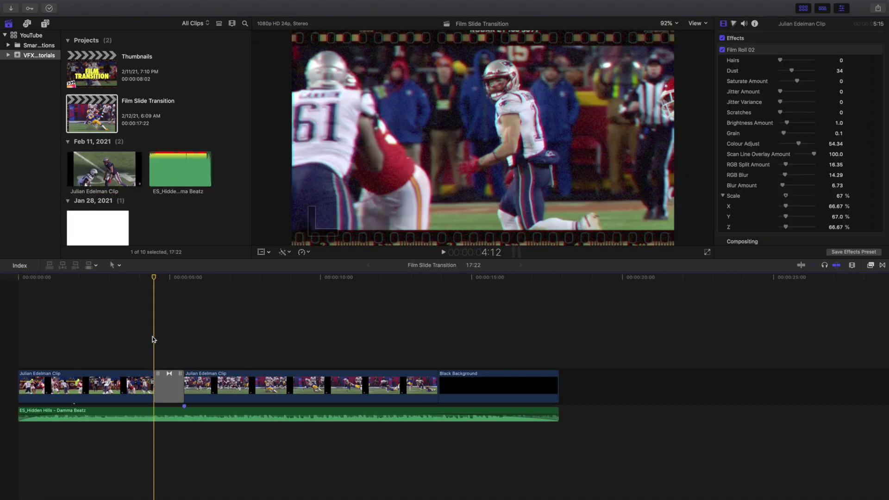
click(171, 388)
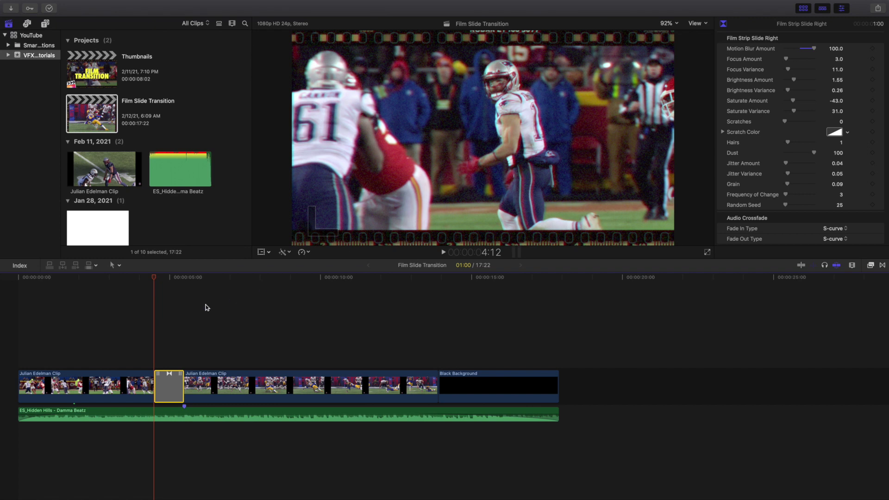
click(2, 354)
- Play the Film Slide Transition project from the start twice, ending back at the start
key(Home)
key(space)
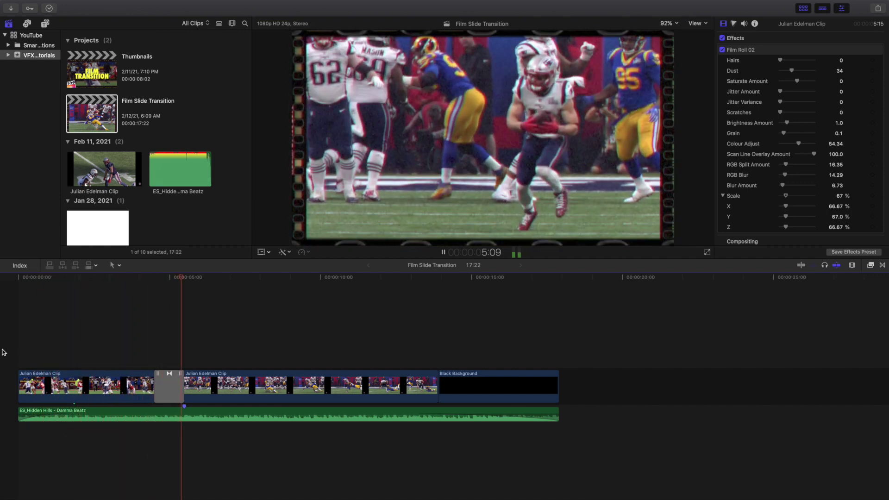
key(space)
key(Home)
key(space)
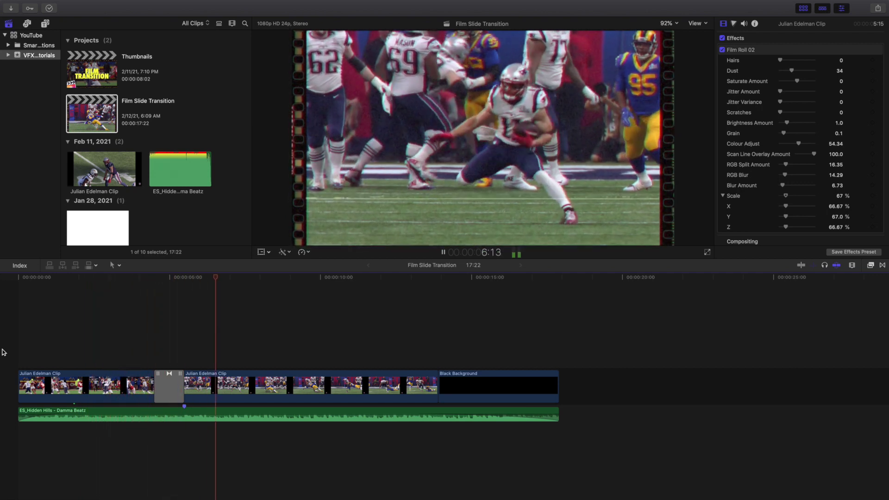
key(space)
key(Home)
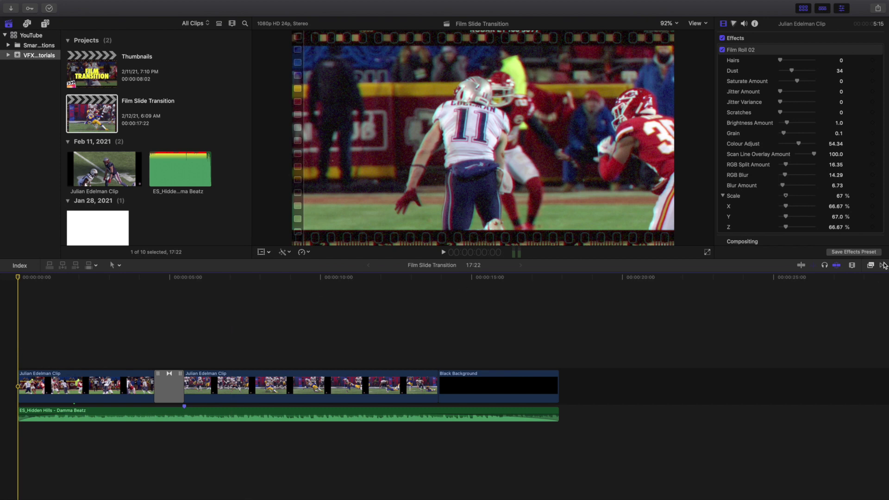
- Toggle the transitions list, select the first Julian Edelman clip, and show the transitions again
click(882, 265)
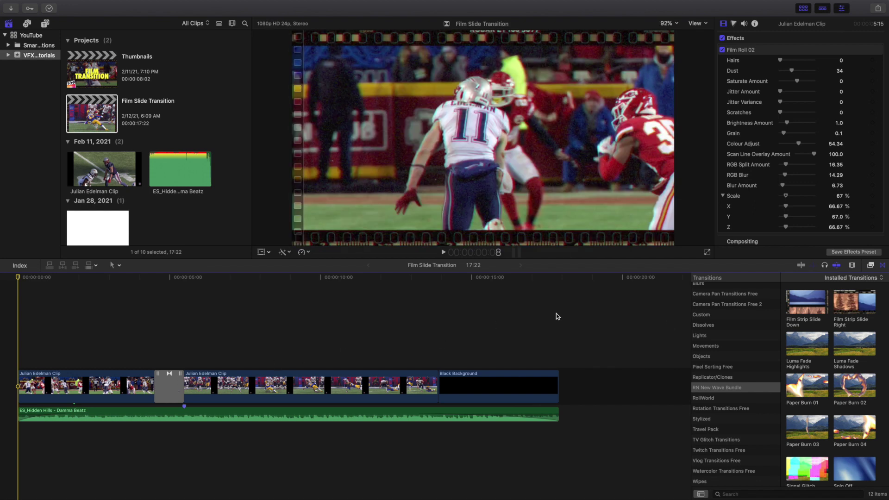
click(881, 267)
click(97, 392)
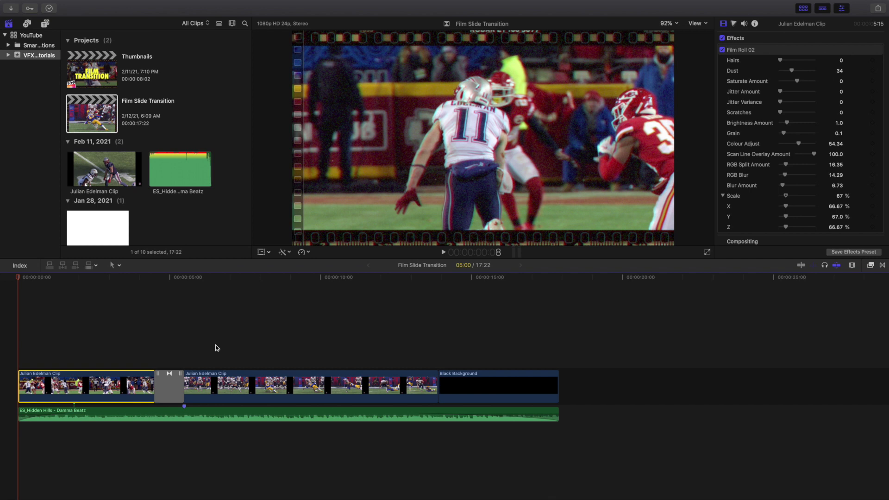
click(882, 265)
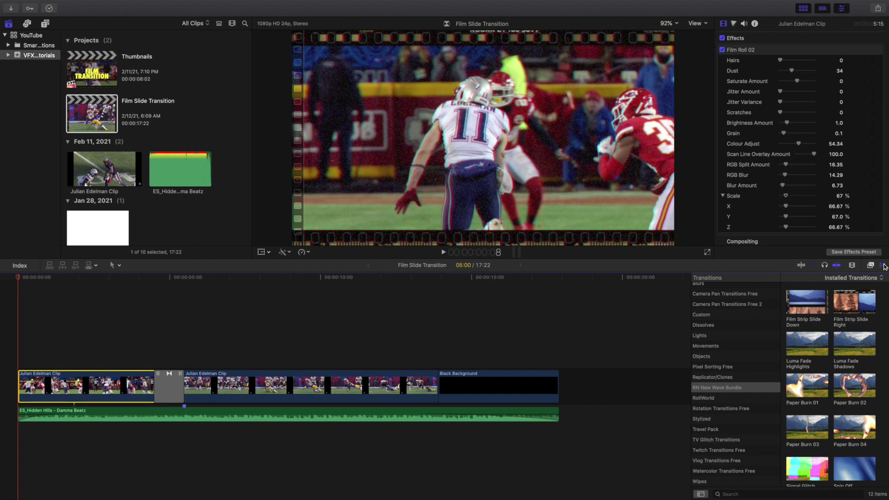
- Hide the transitions list, play the project through the filmstrip transition, and return to the start
click(882, 265)
click(4, 328)
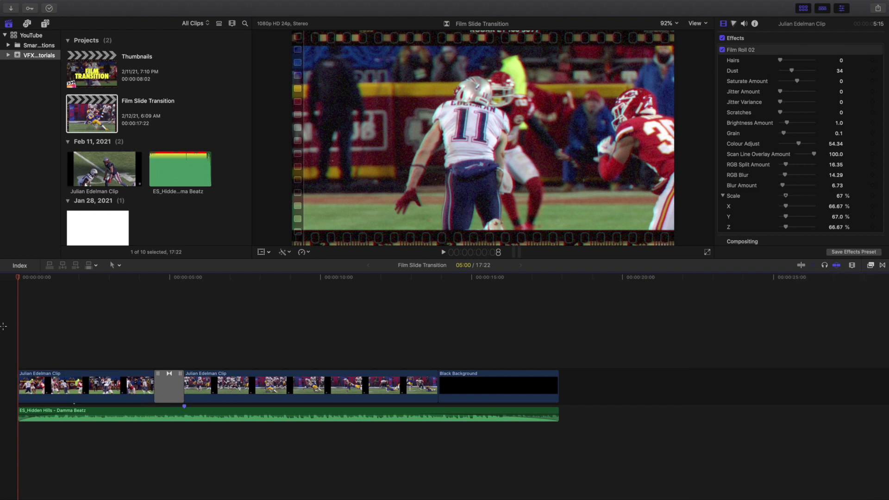
click(882, 264)
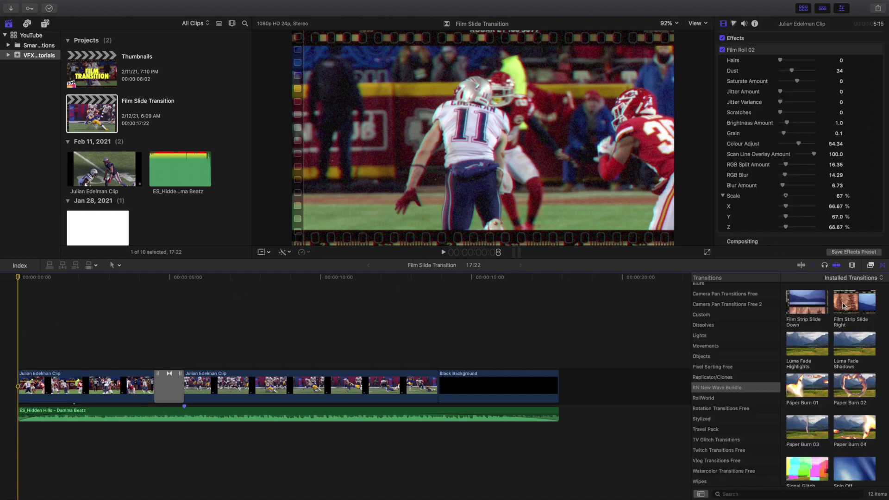
click(883, 265)
key(space)
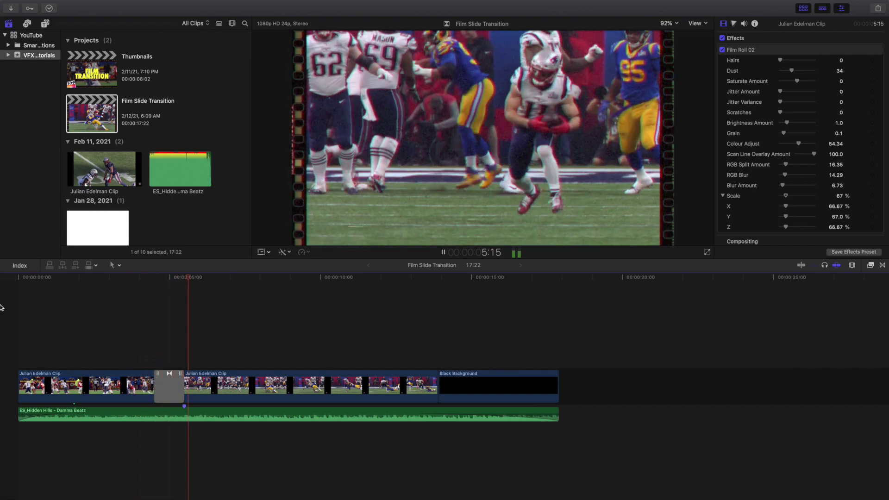
key(space)
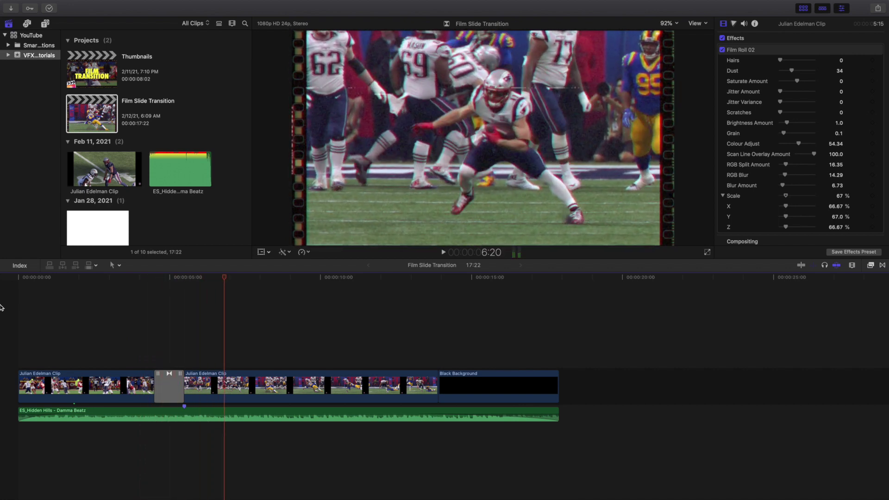
key(Home)
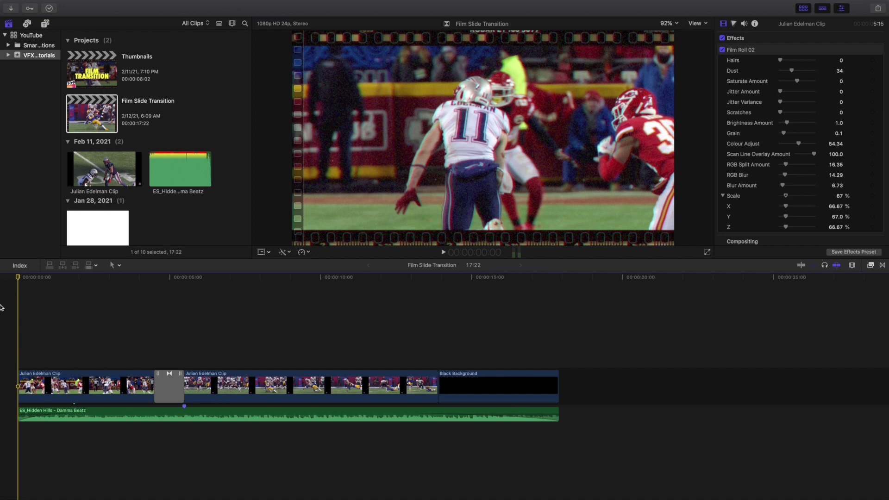